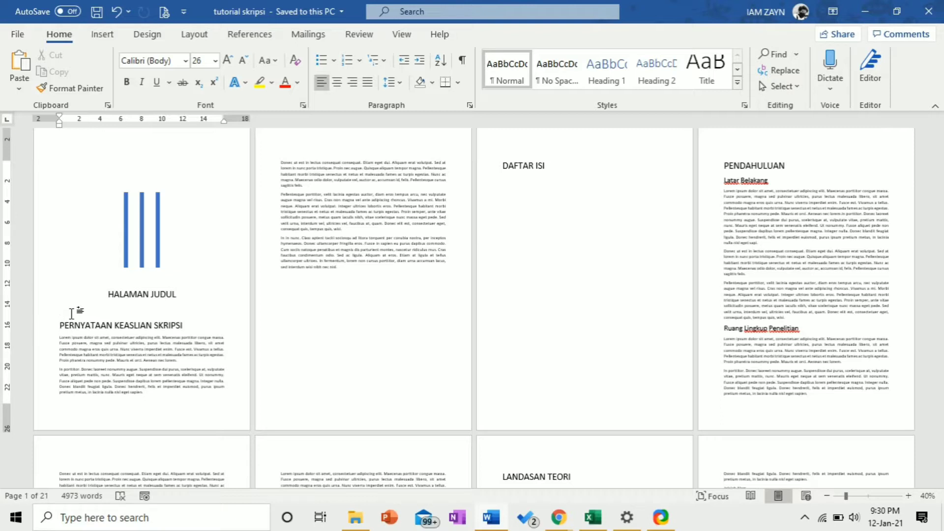
- Add two empty lines before PERNYATAAN KEASLIAN SKRIPSI and three before DAFTAR ISI so each starts a new page
key(Return)
key(Return)
key(Return)
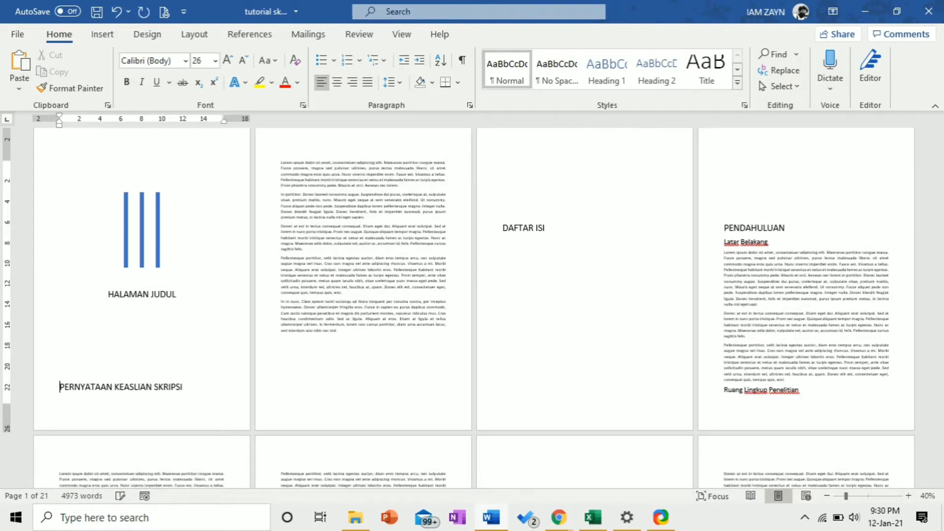
key(Return)
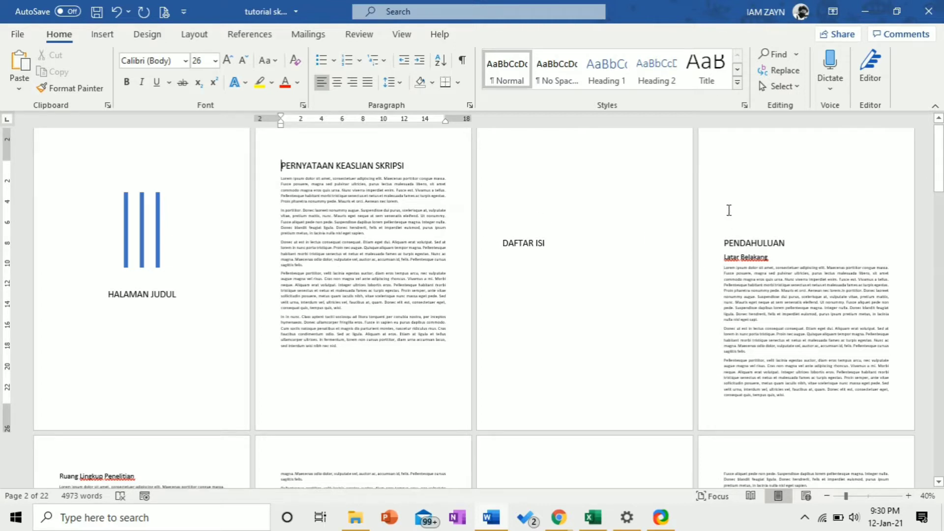
click(501, 244)
key(Return)
key(Return)
key(Return)
key(Return)
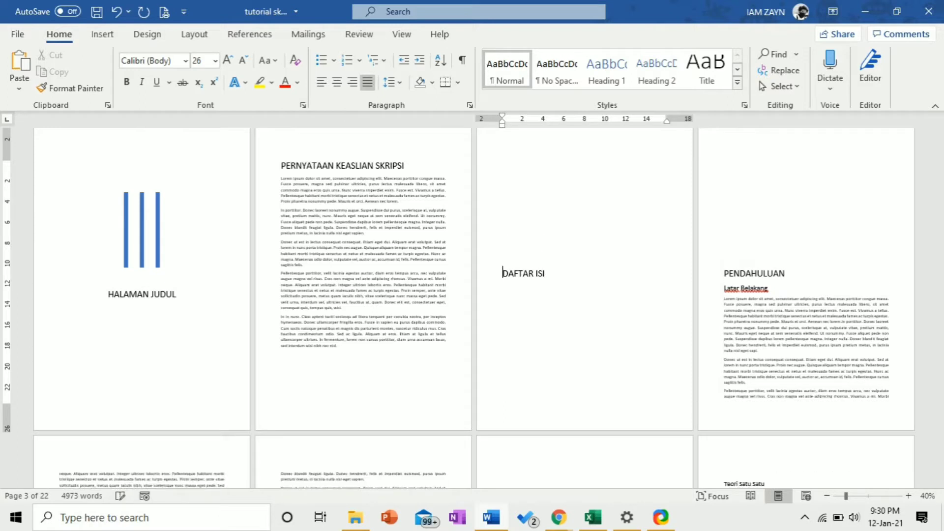
key(Return)
key(Return)
key(Return)
key(Return)
key(Return)
key(Return)
key(Return)
key(Return)
key(Return)
key(Return)
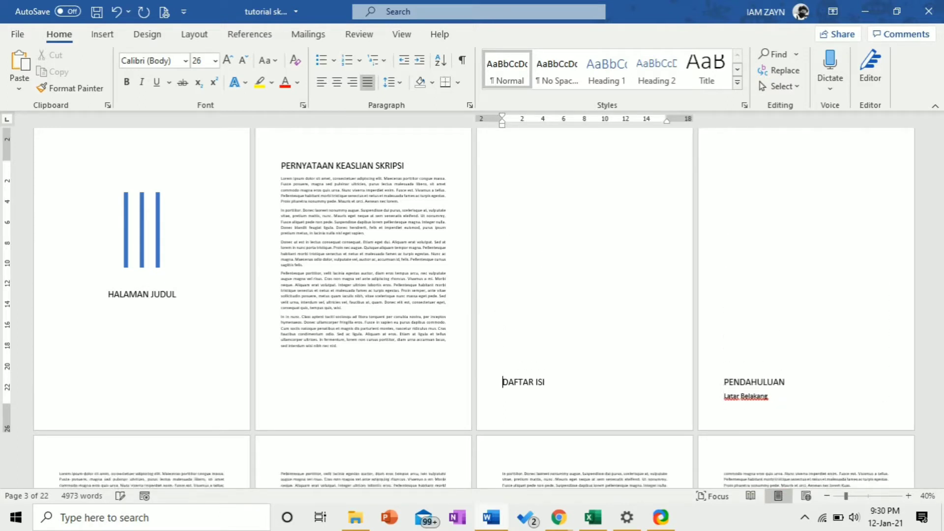
key(Return)
key(Return)
key(Return)
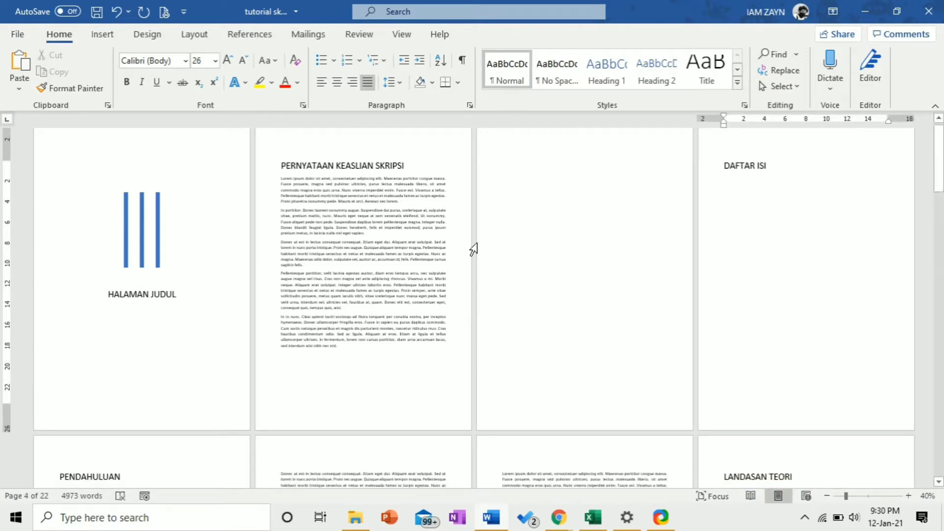
scroll(477, 250, up, 1)
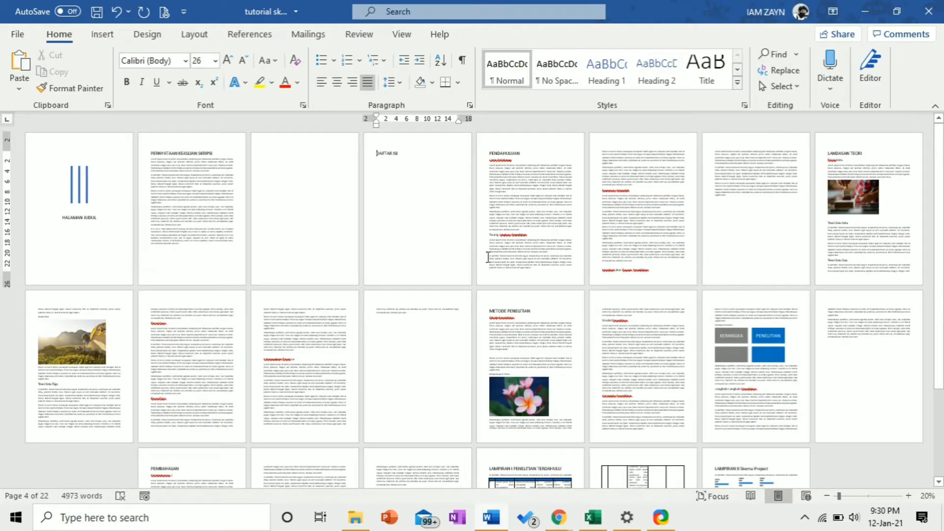
scroll(489, 257, down, 3)
scroll(489, 258, up, 3)
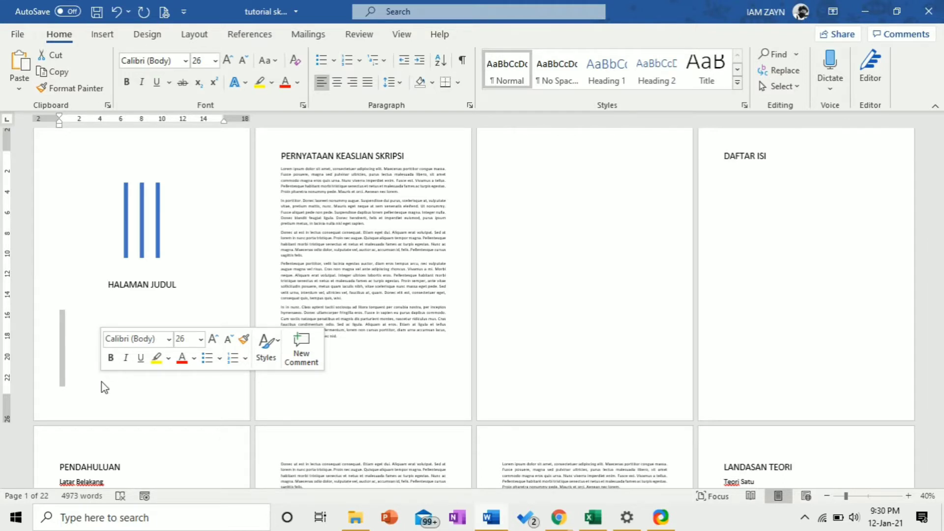
- Delete the blank lines and insert a page break from the Insert tab before PERNYATAAN KEASLIAN SKRIPSI
key(Delete)
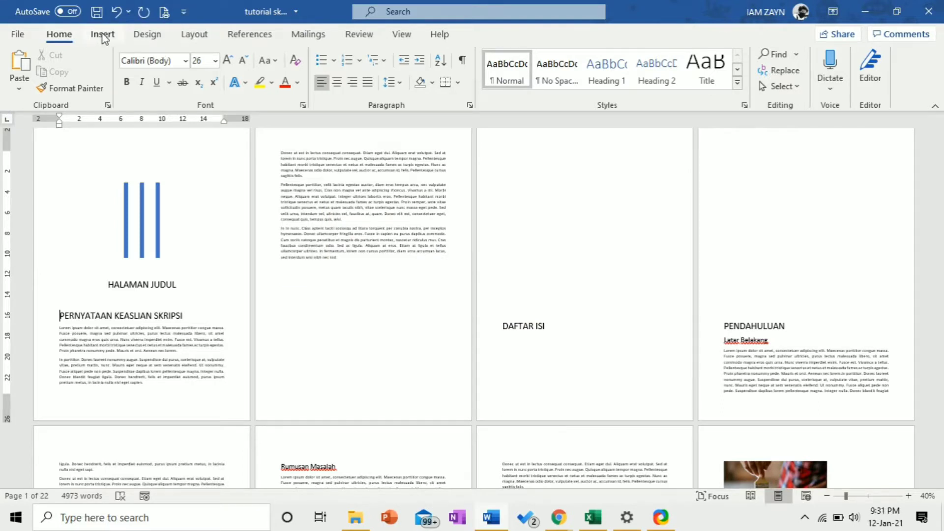
click(103, 39)
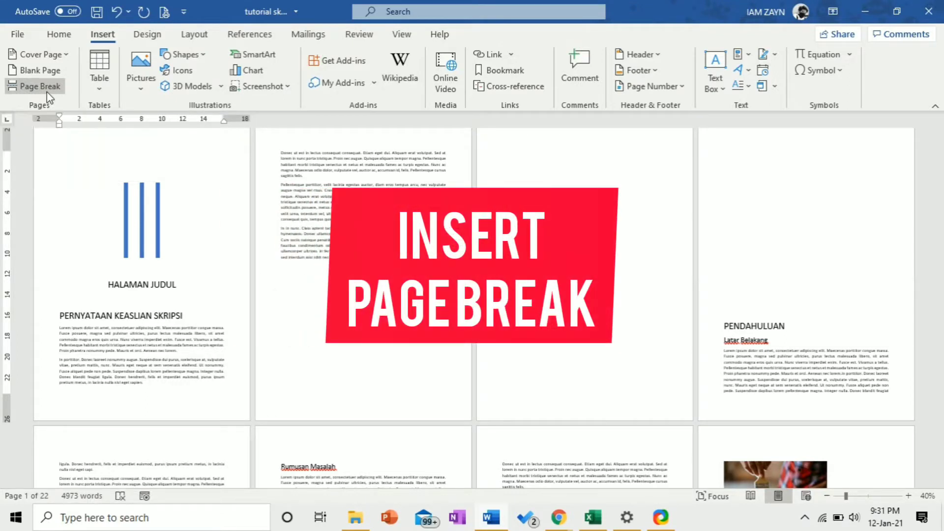
click(47, 91)
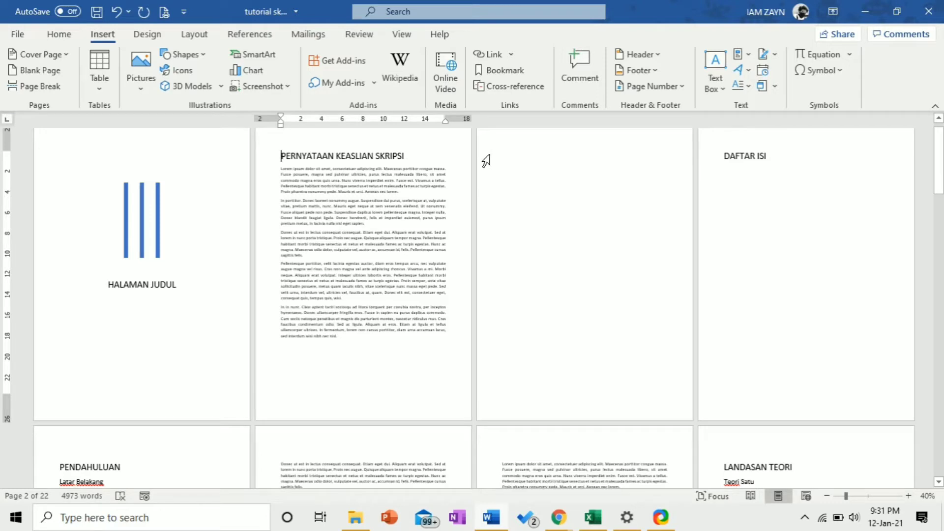
- Clear the empty lines on page 3 and insert a page break before PENDAHULUAN
drag(498, 155, 528, 385)
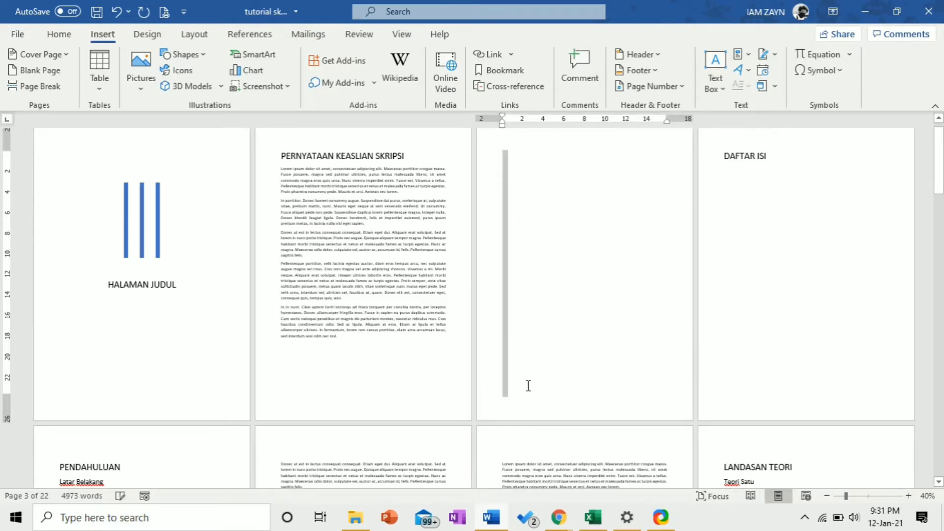
key(Delete)
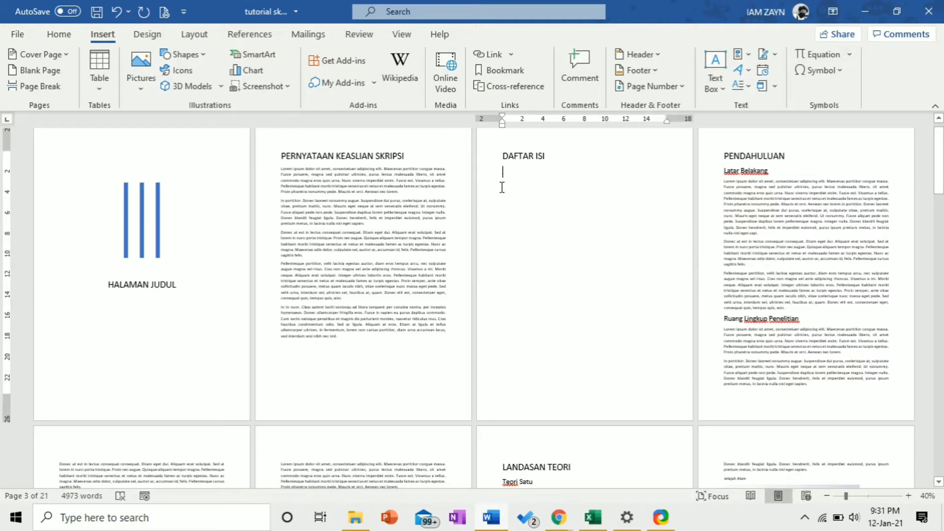
drag(502, 172, 529, 395)
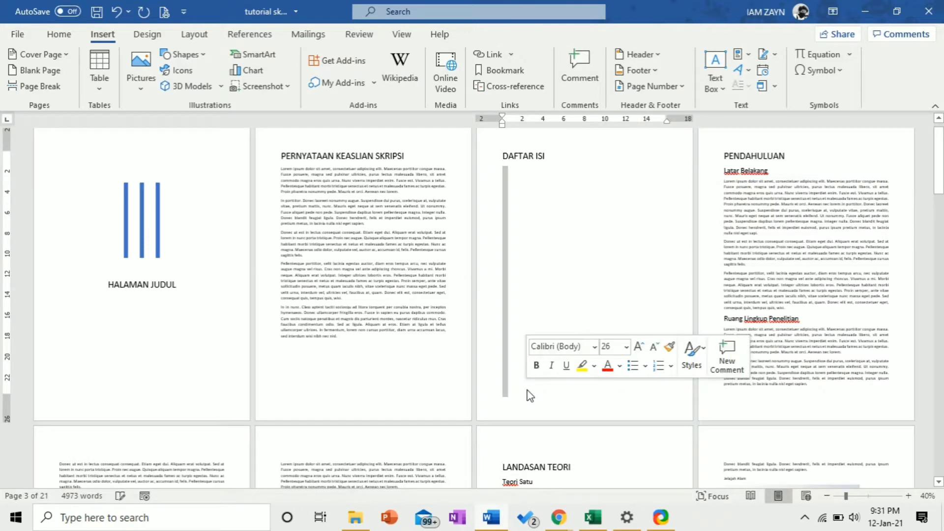
key(Delete)
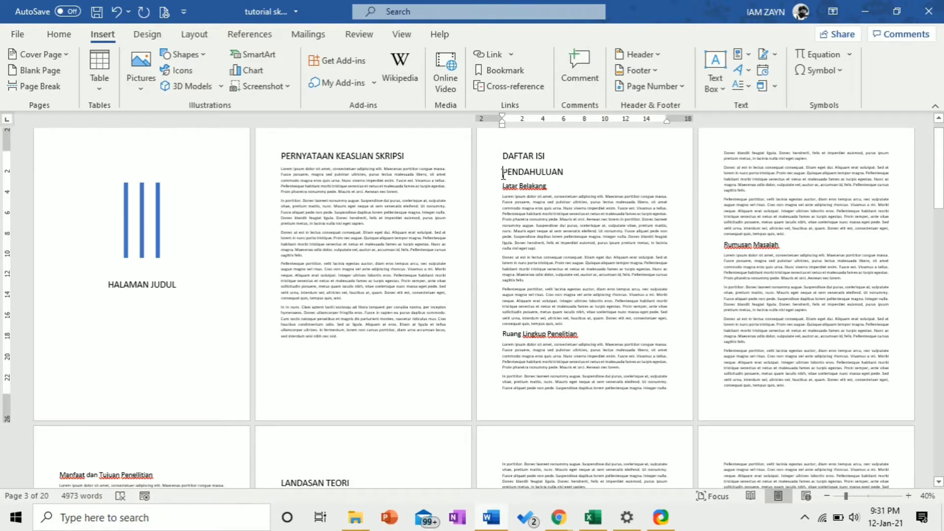
click(43, 88)
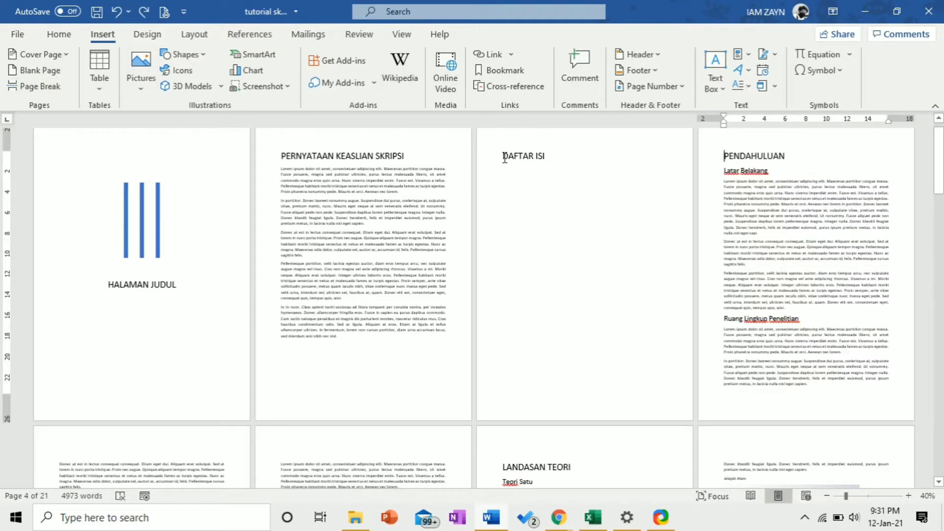
- Add five empty lines above DAFTAR ISI to push it toward the next page
drag(505, 157, 595, 195)
key(Left)
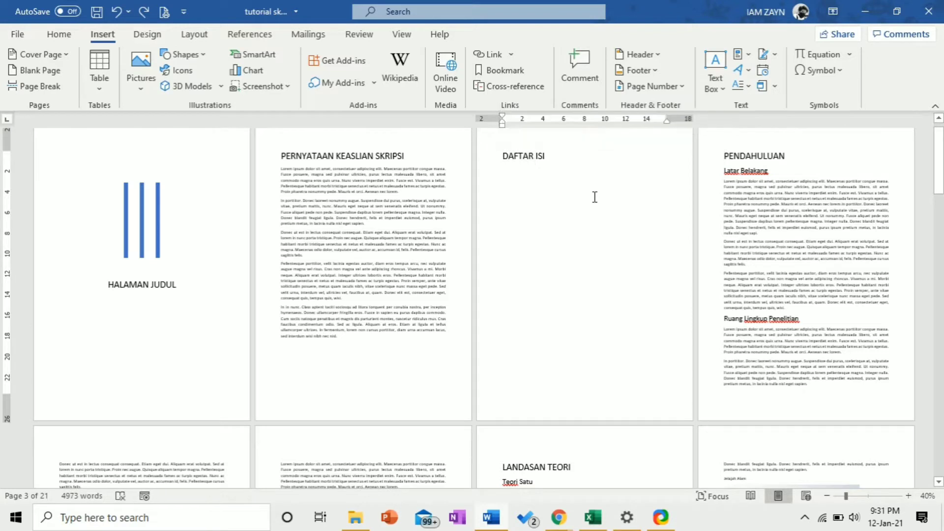
key(Return)
key(Return)
key(Return)
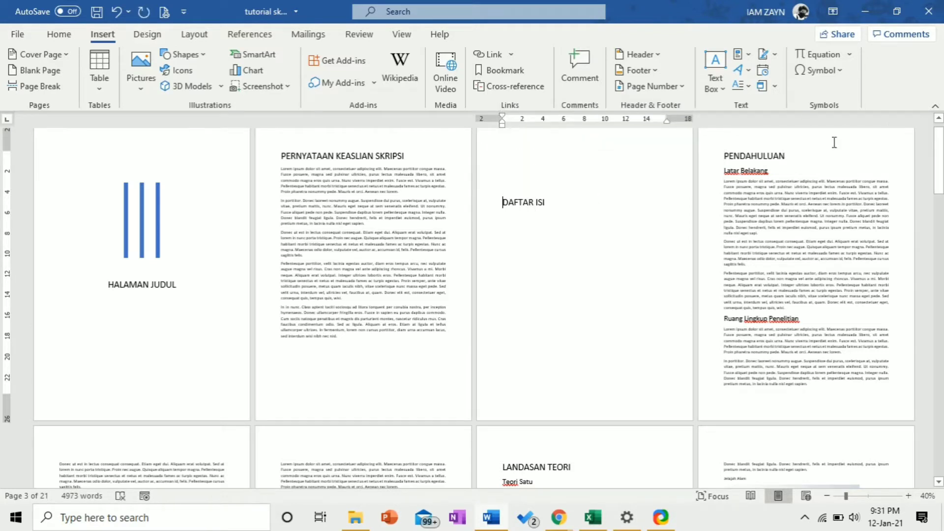
key(Return)
key(Return)
key(Return)
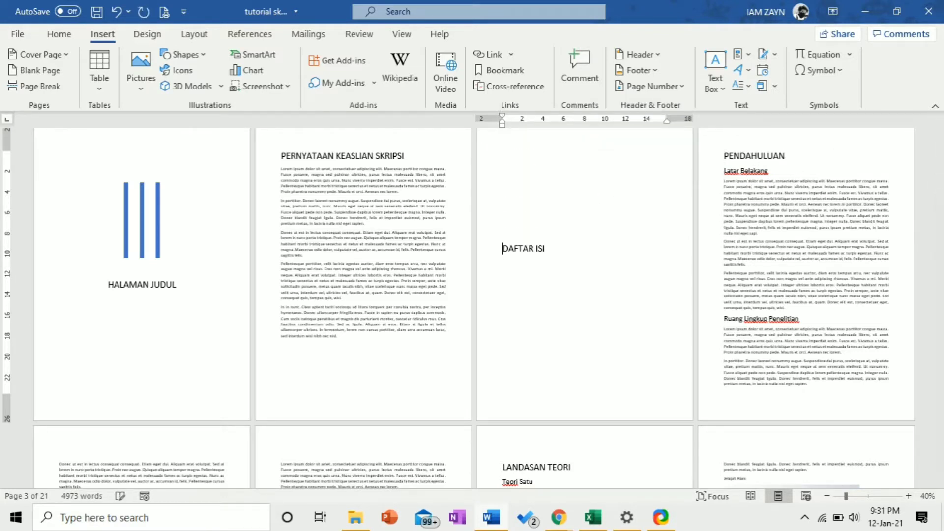
key(Return)
key(Return)
key(Return)
key(Return)
key(Return)
key(Return)
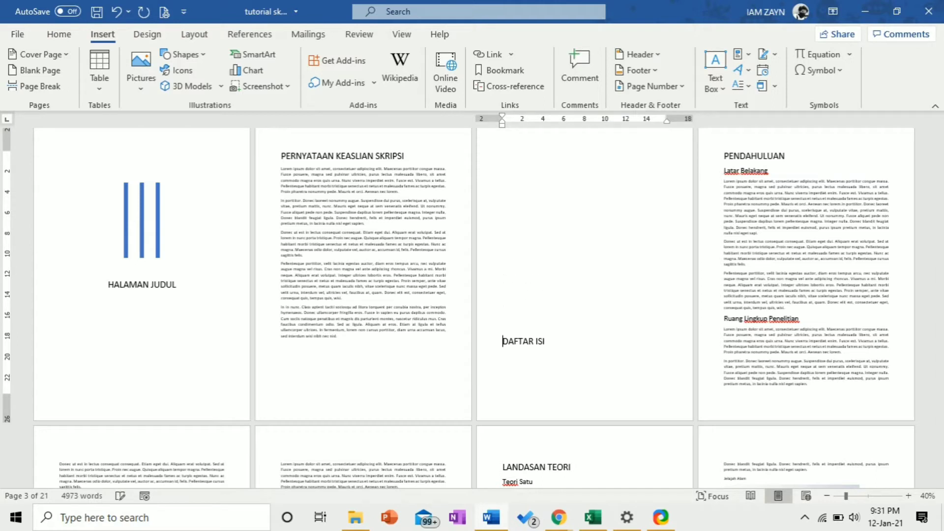
key(Return)
key(Return)
key(Return)
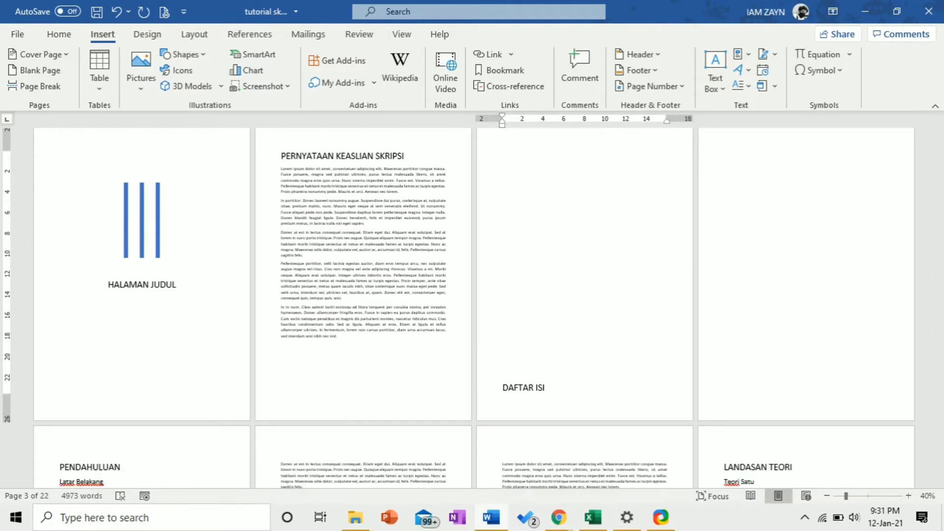
key(Return)
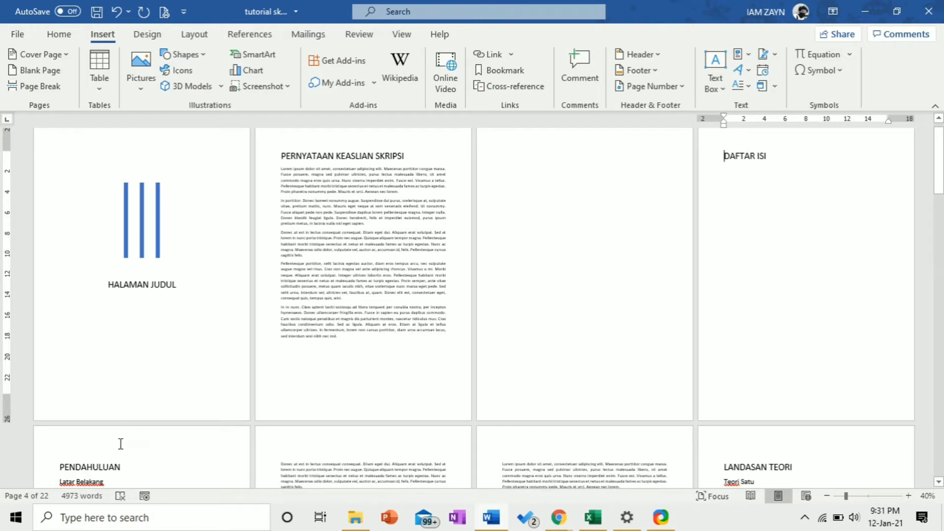
- Delete the blank third page so DAFTAR ISI heads page 3 and the thesis totals 21 pages
scroll(103, 425, down, 1)
scroll(66, 406, down, 1)
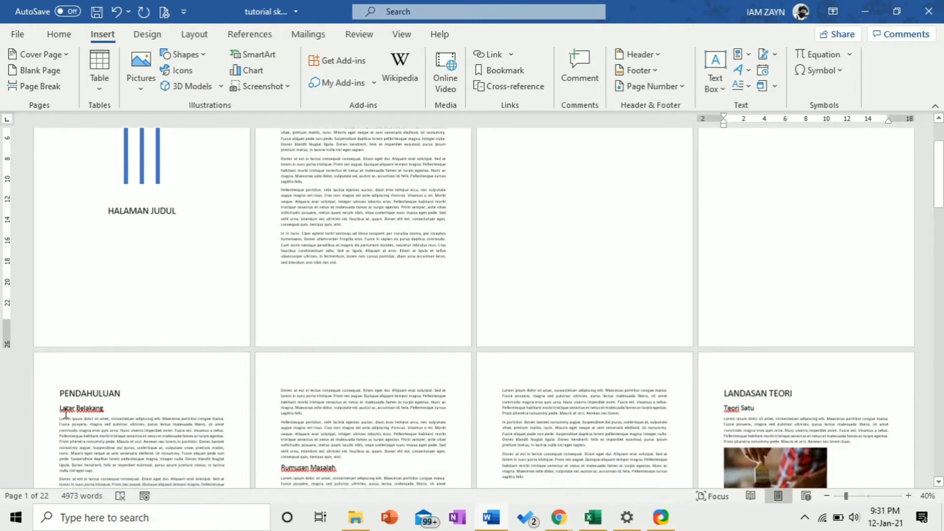
scroll(64, 397, down, 3)
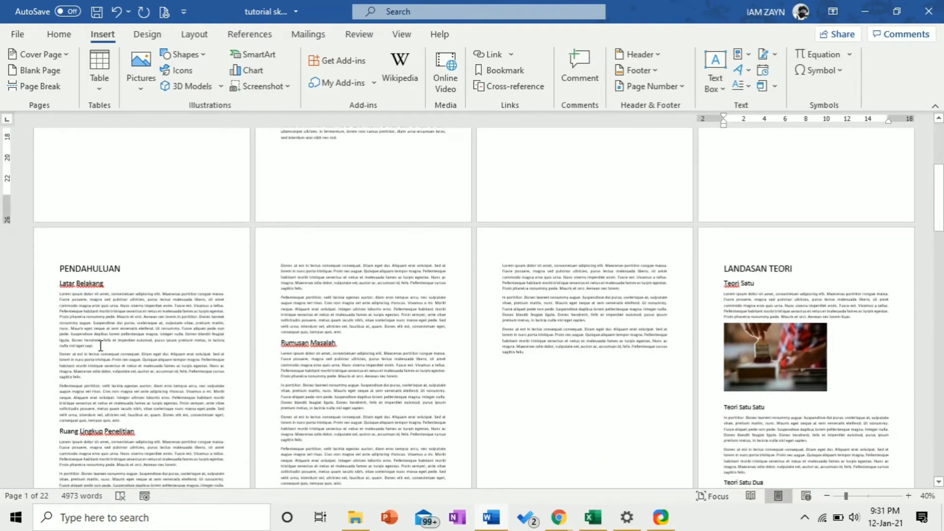
scroll(189, 344, up, 2)
scroll(189, 344, up, 1)
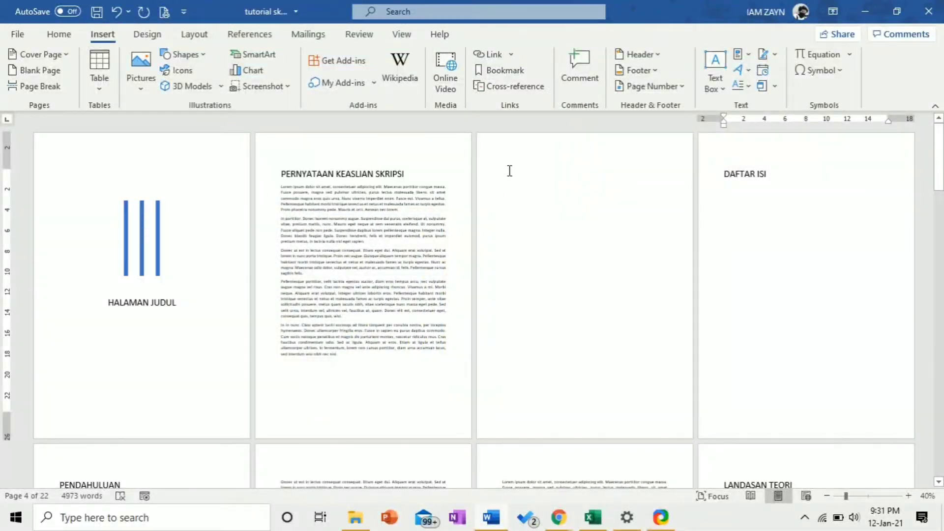
click(508, 172)
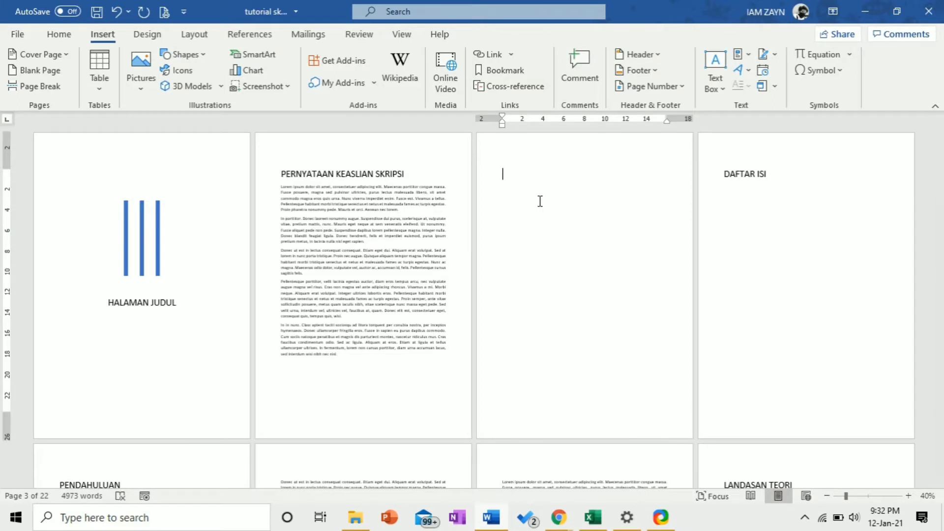
key(Delete)
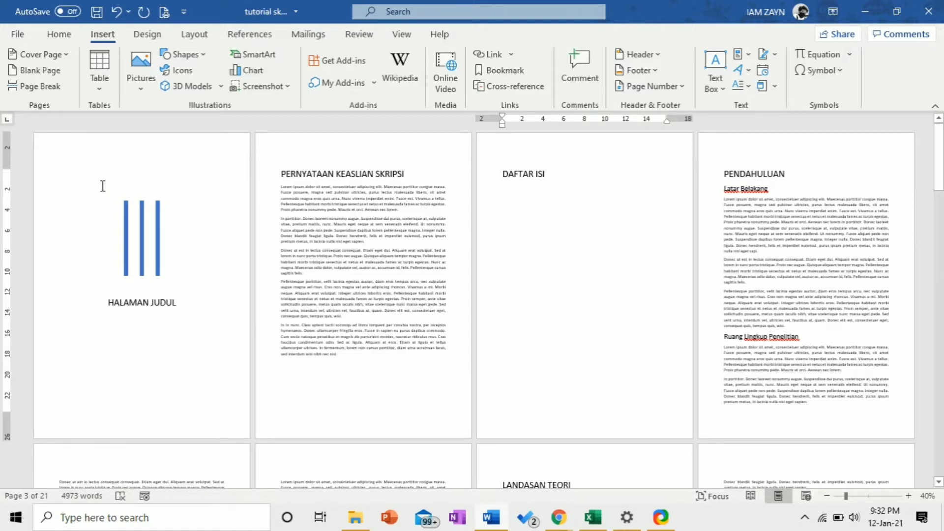
mouse_move(60, 173)
mouse_down()
mouse_move(366, 356)
mouse_move(481, 357)
mouse_up()
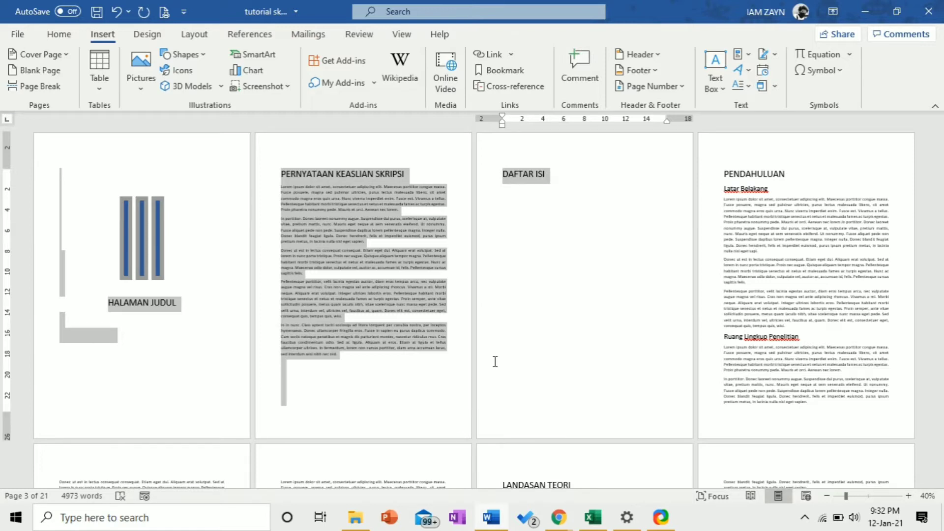
drag(495, 361, 490, 368)
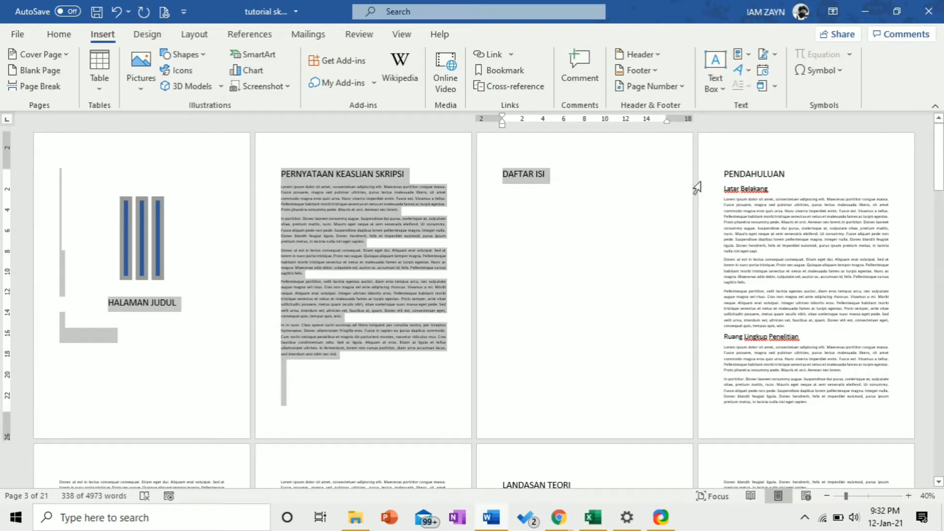
drag(719, 168, 877, 400)
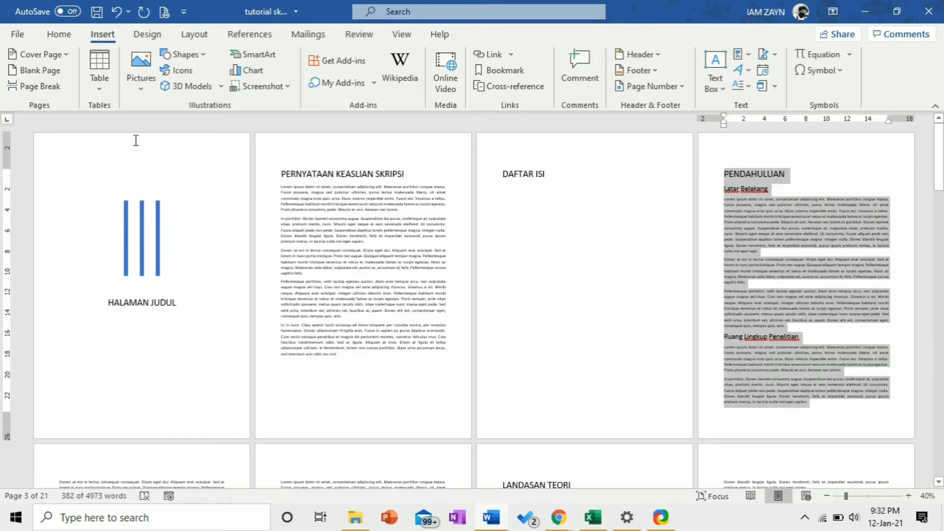
click(77, 147)
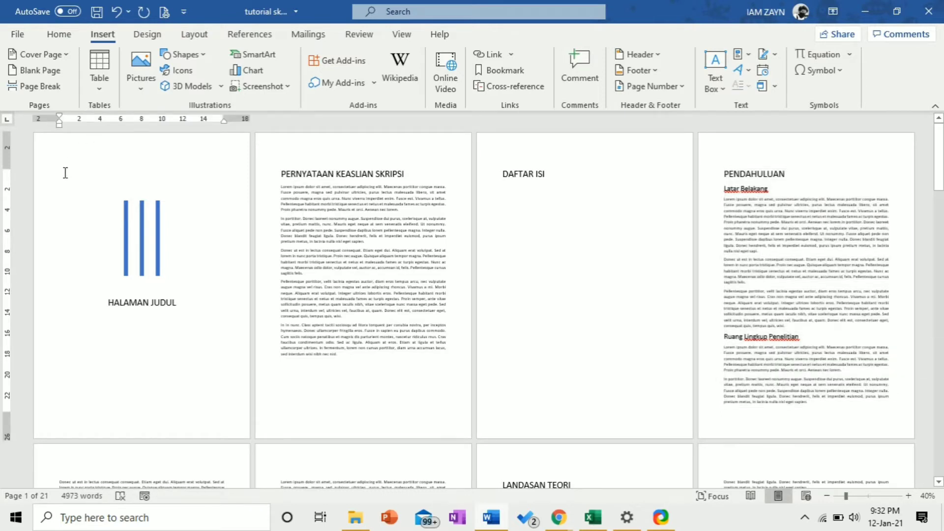
mouse_move(61, 167)
mouse_down()
mouse_move(467, 298)
mouse_move(536, 365)
mouse_up()
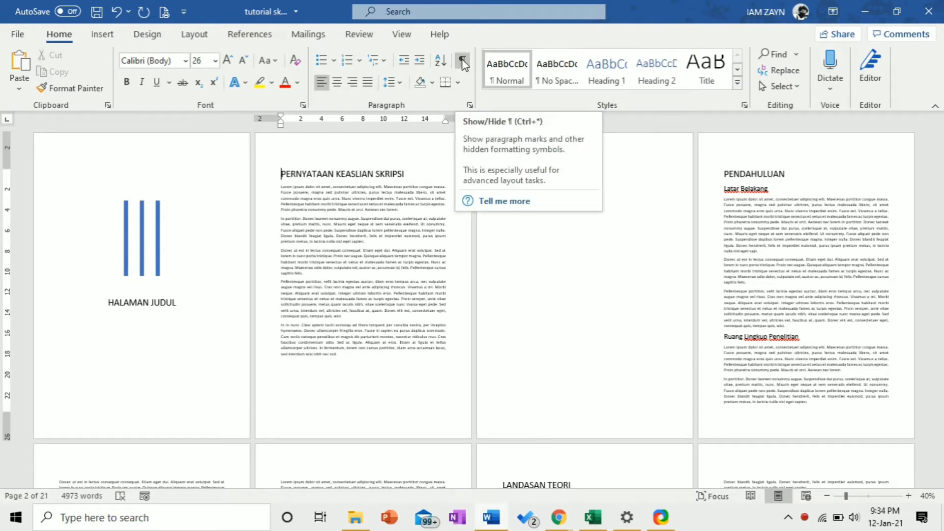
- Turn on Show/Hide ¶ and select the page breaks on the title page and under DAFTAR ISI
click(462, 61)
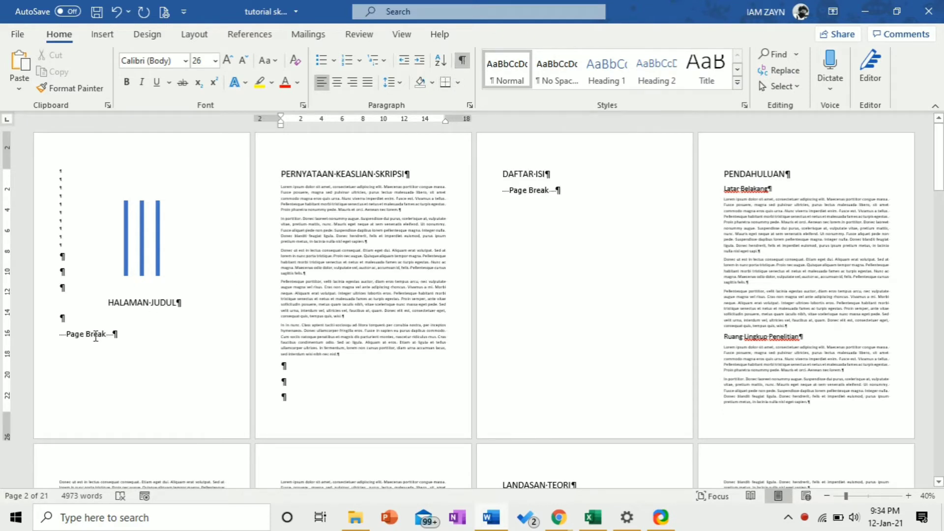
drag(54, 334, 117, 333)
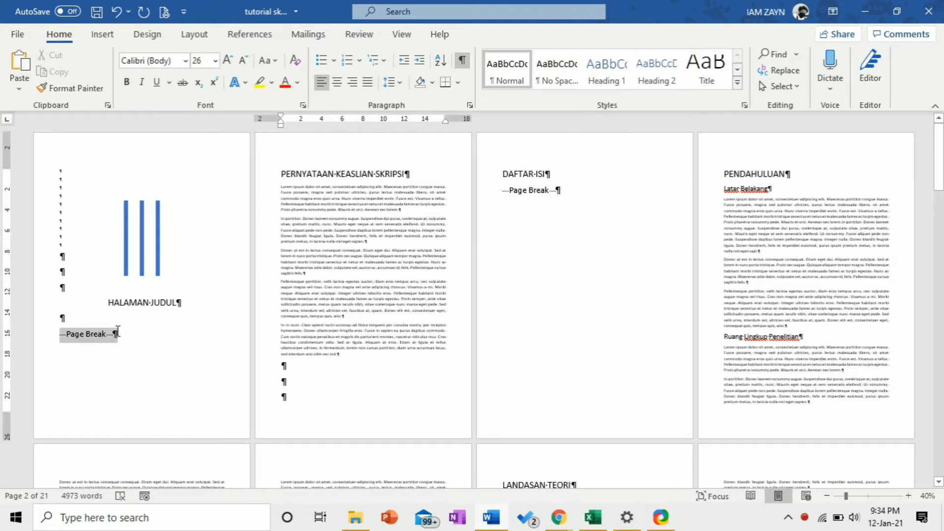
drag(500, 190, 574, 189)
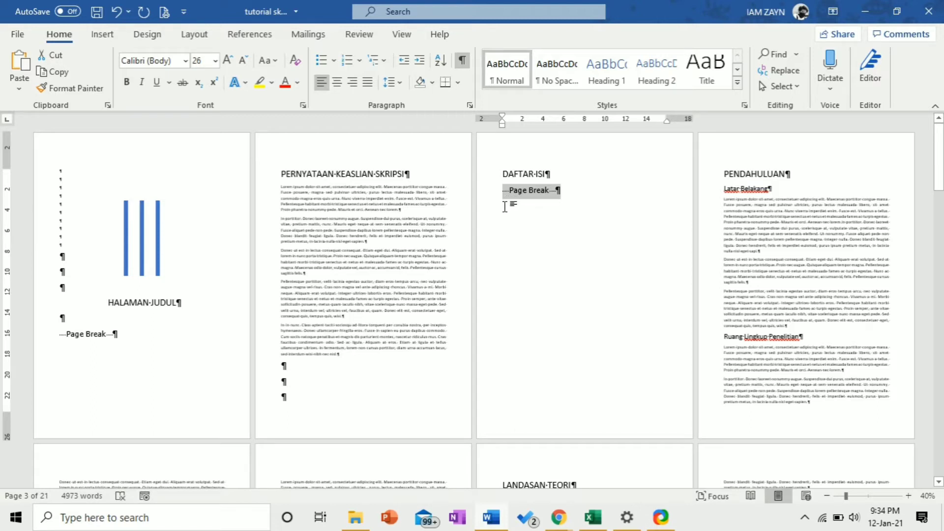
mouse_move(519, 234)
key(Delete)
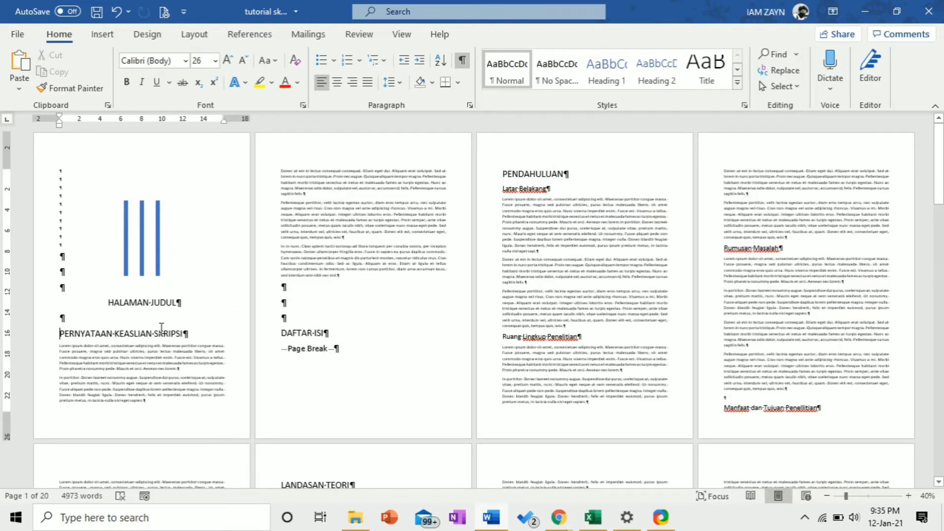
drag(76, 318, 60, 172)
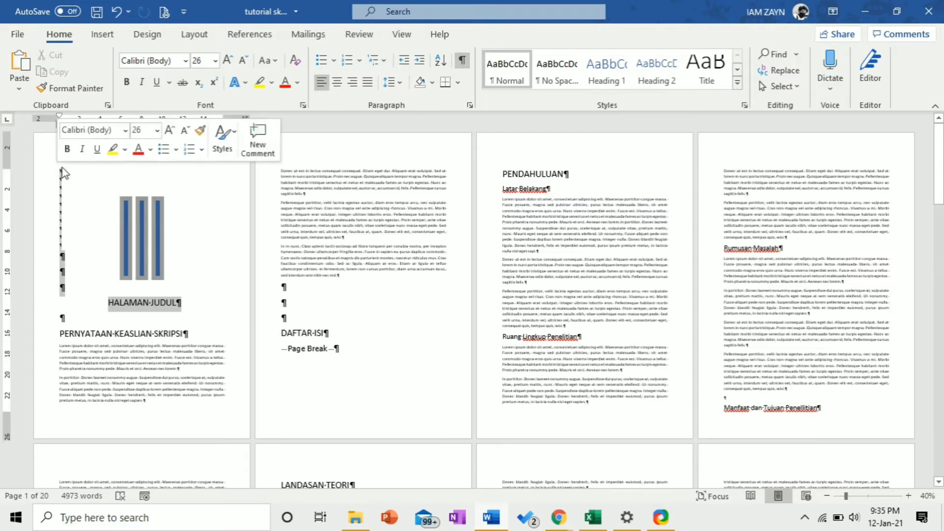
click(208, 308)
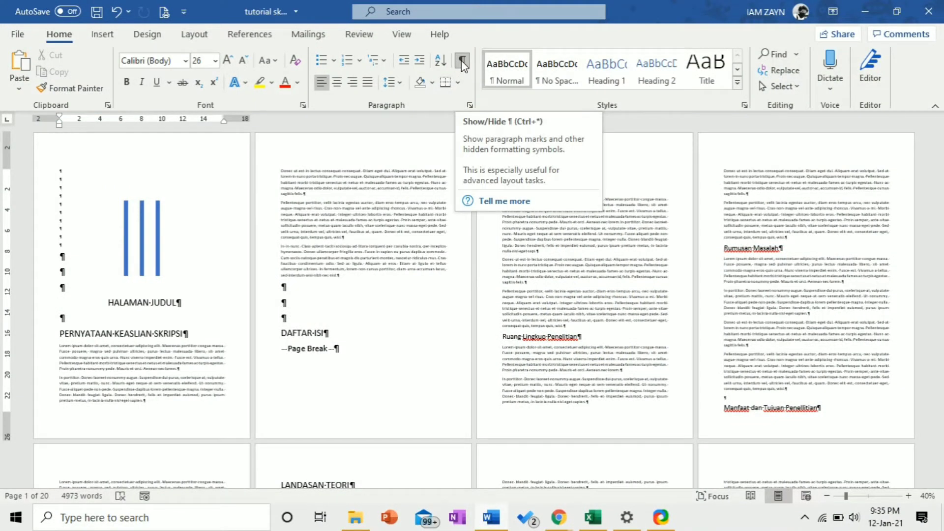
click(462, 61)
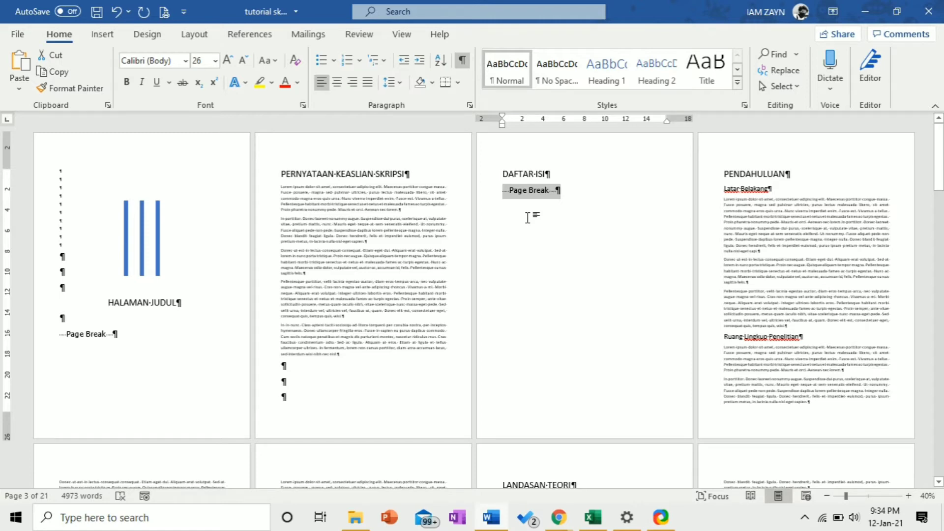
- Remove the page break after HALAMAN JUDUL, pulling PERNYATAAN KEASLIAN SKRIPSI onto page 1 and leaving 20 pages
click(566, 189)
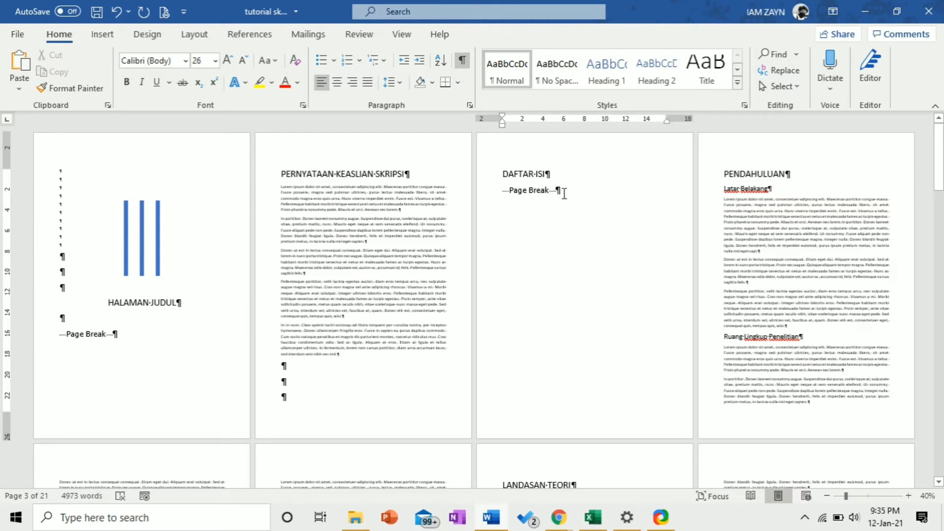
drag(572, 192, 502, 199)
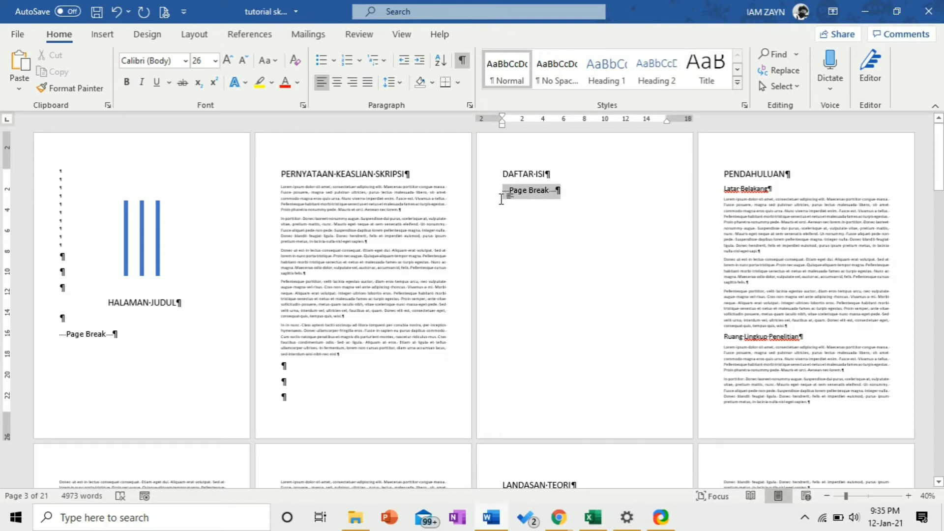
click(597, 196)
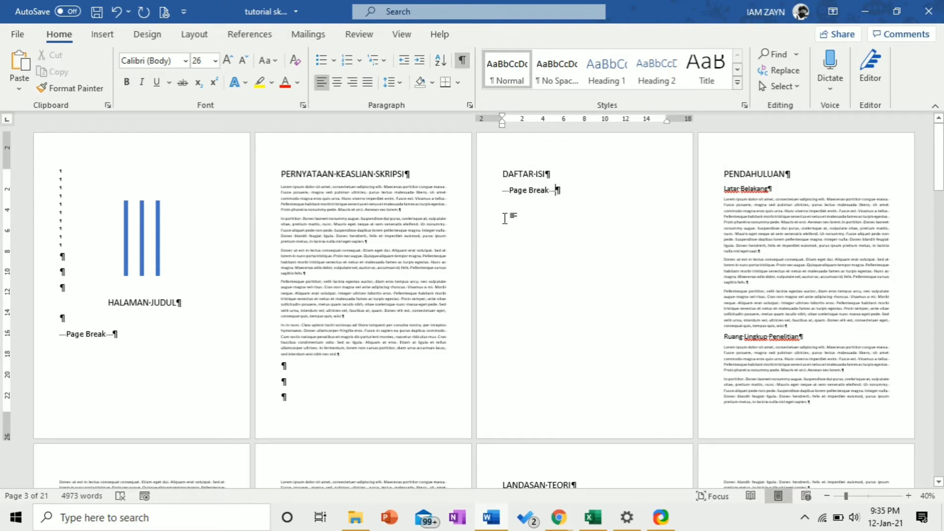
click(124, 337)
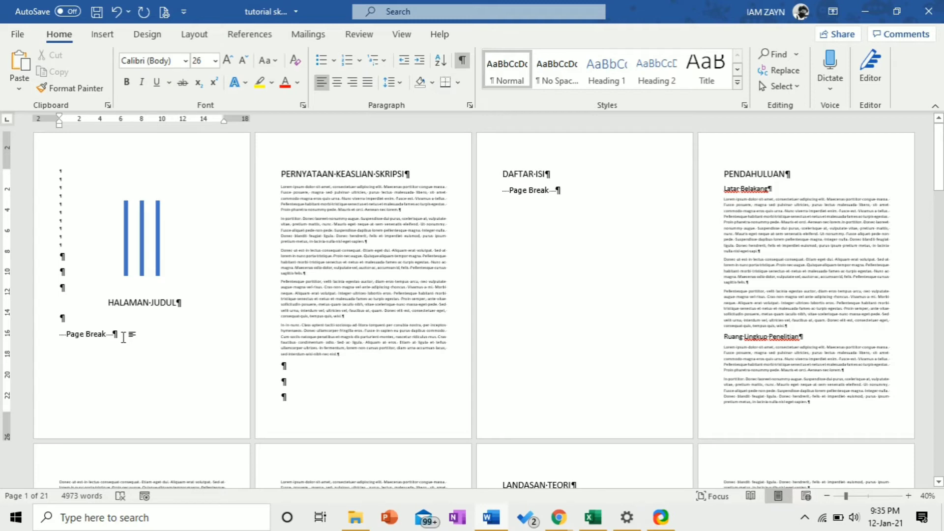
double_click(80, 332)
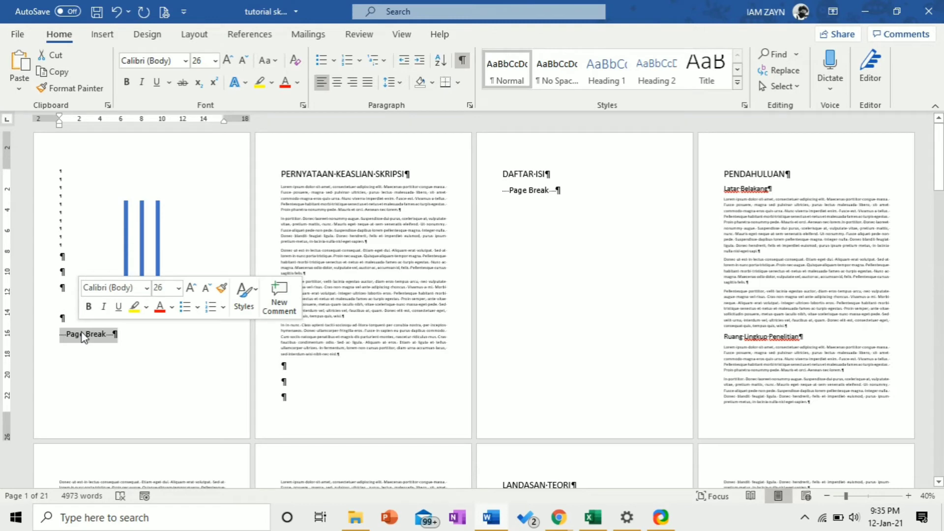
key(Delete)
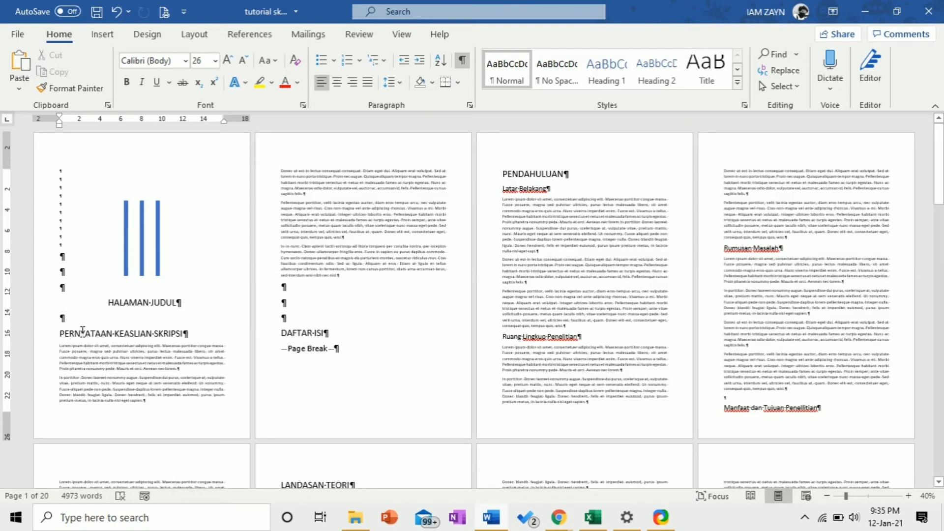